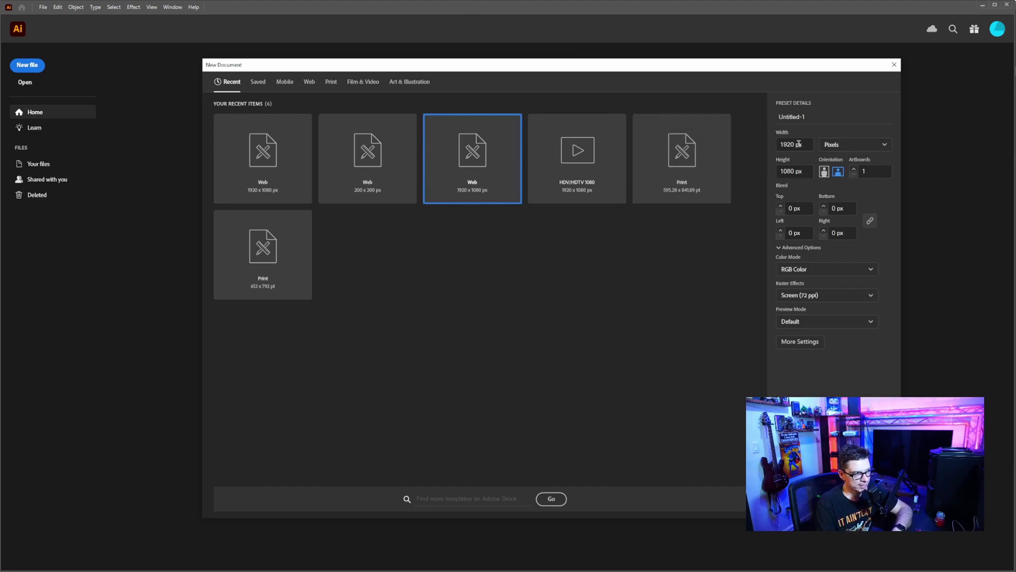
Step: Create a 1920 x 1080 px RGB document with raster effects set to High (300 ppi)
click(820, 296)
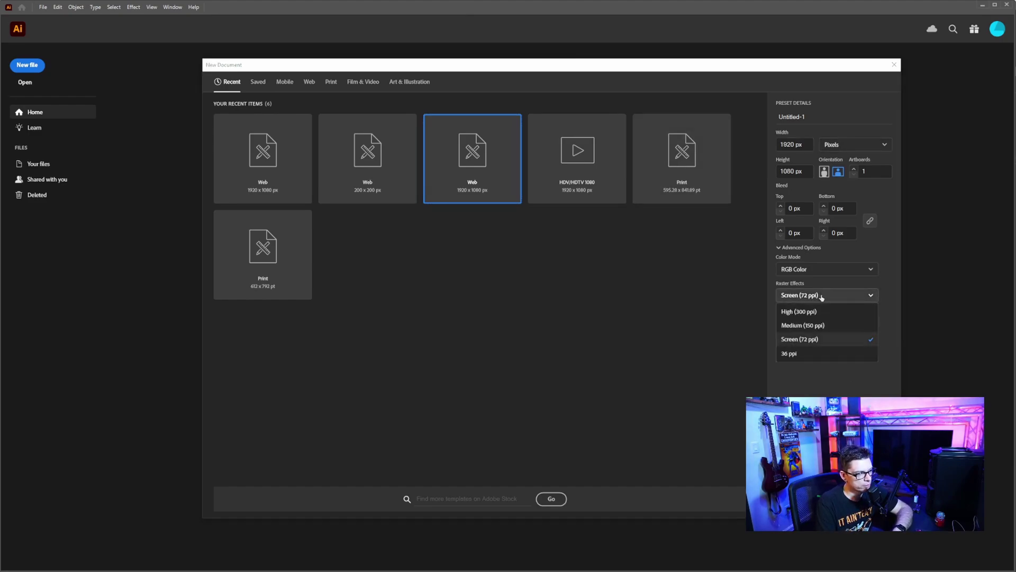
click(813, 311)
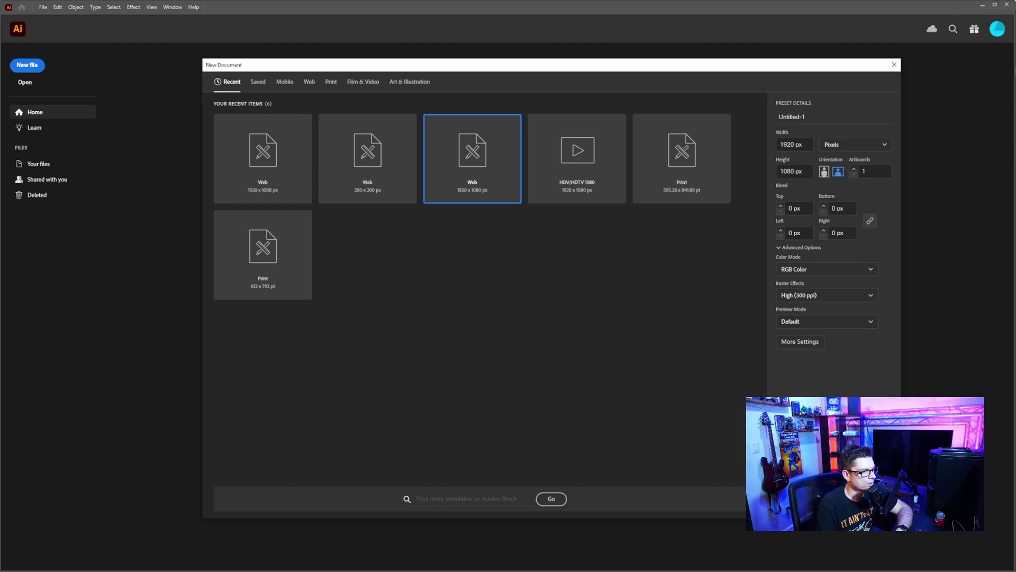
key(Escape)
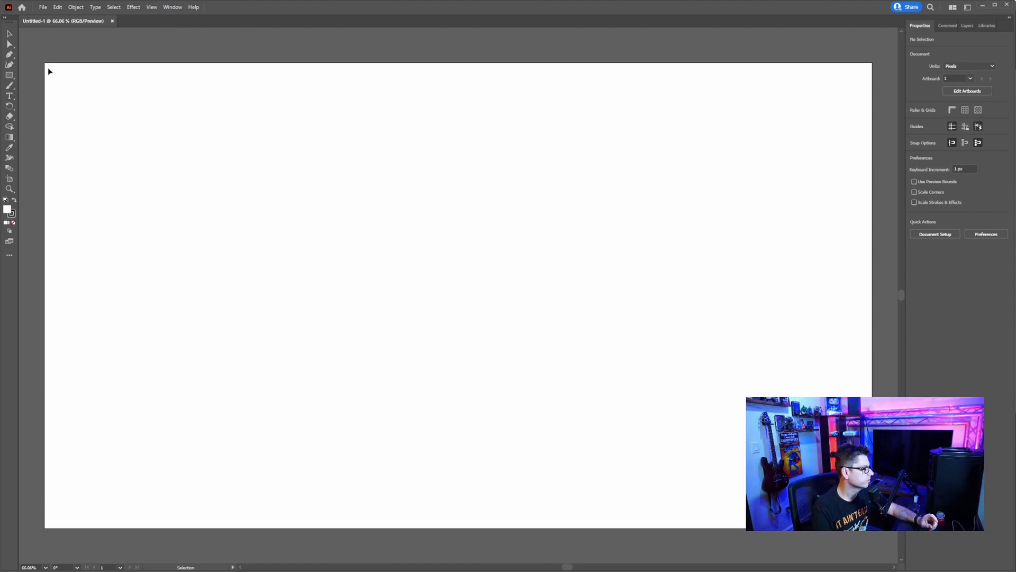
Step: Place the recent ApexLegends_08.jpg screenshot from File Explorer into the new document as a linked image
click(12, 87)
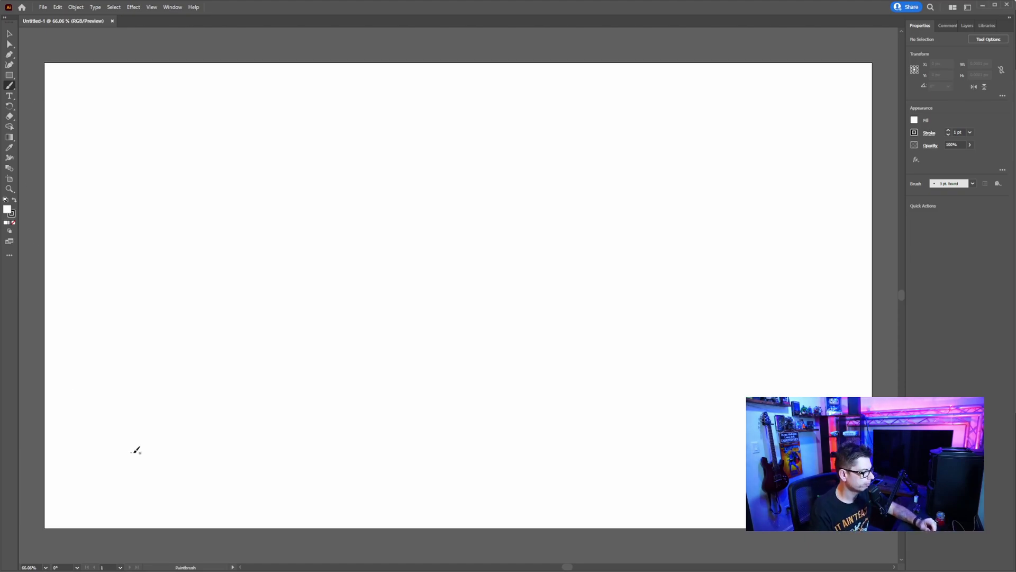
key(super+e)
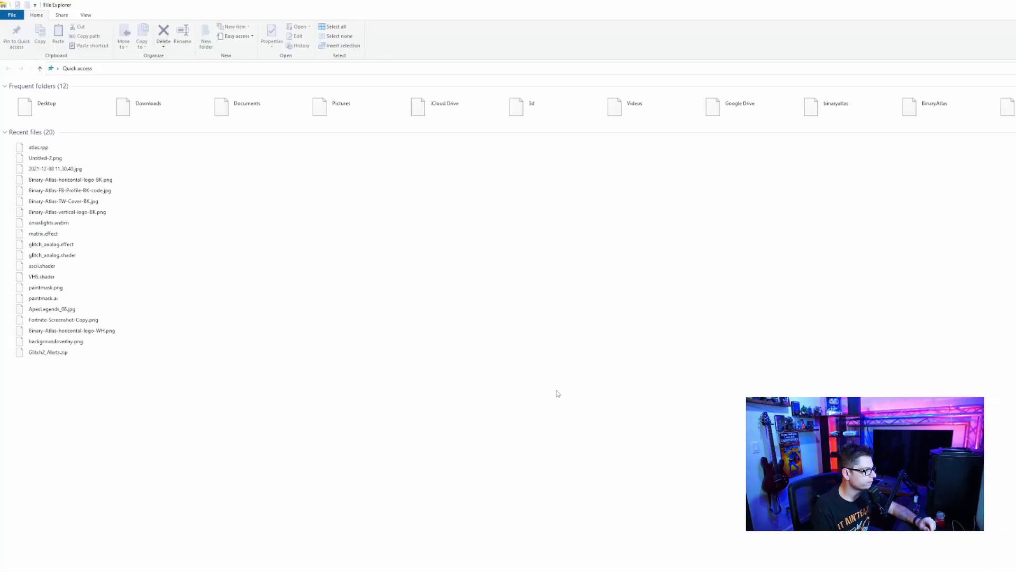
drag(457, 7, 637, 75)
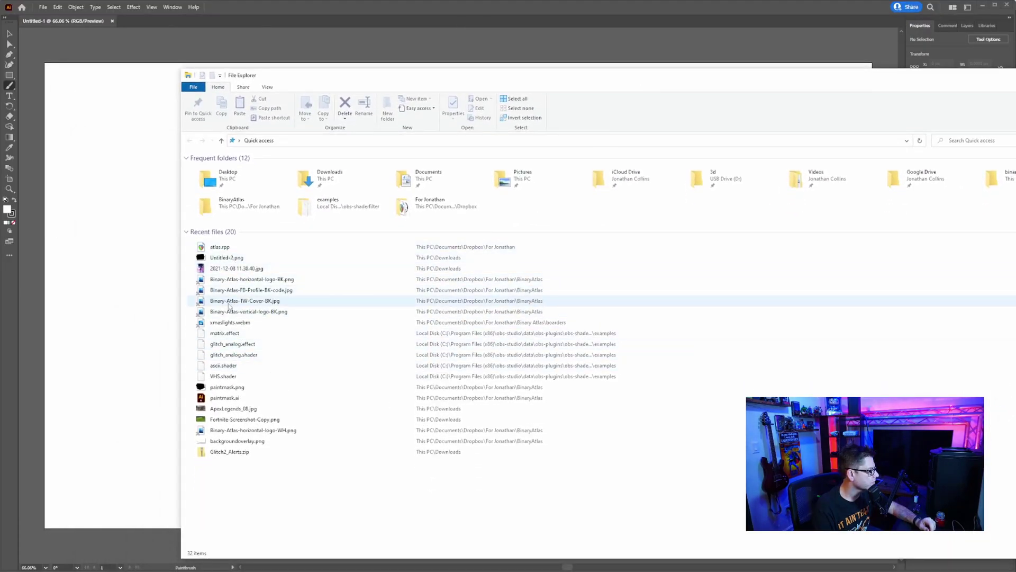
click(232, 410)
drag(116, 298, 117, 297)
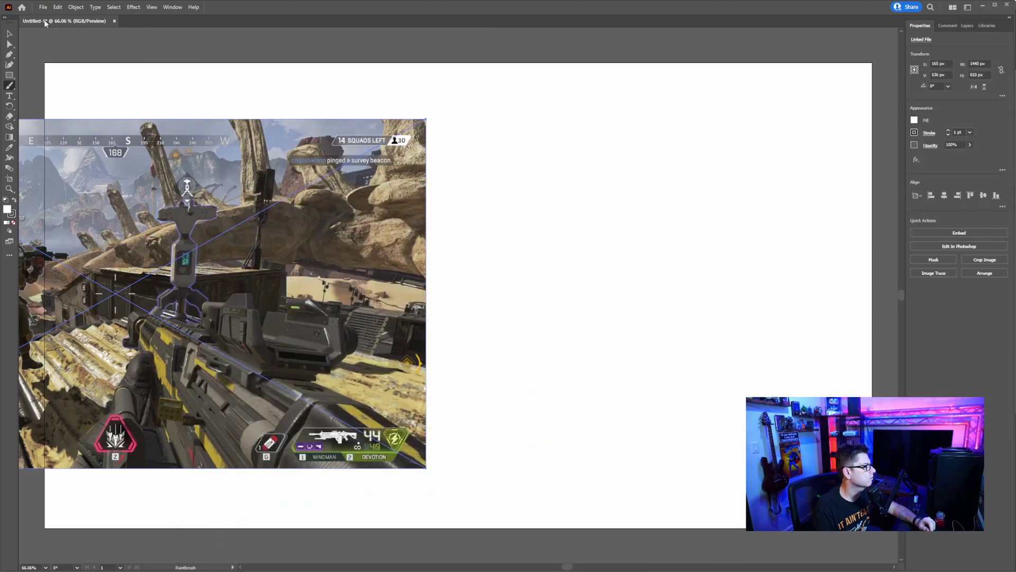
Step: Align the game screenshot with the artboard's upper-left corner, scale it to fill the 1920 x 1080 px artboard, and deselect it
click(10, 34)
mouse_move(120, 130)
mouse_down()
mouse_move(240, 108)
mouse_move(315, 81)
mouse_up()
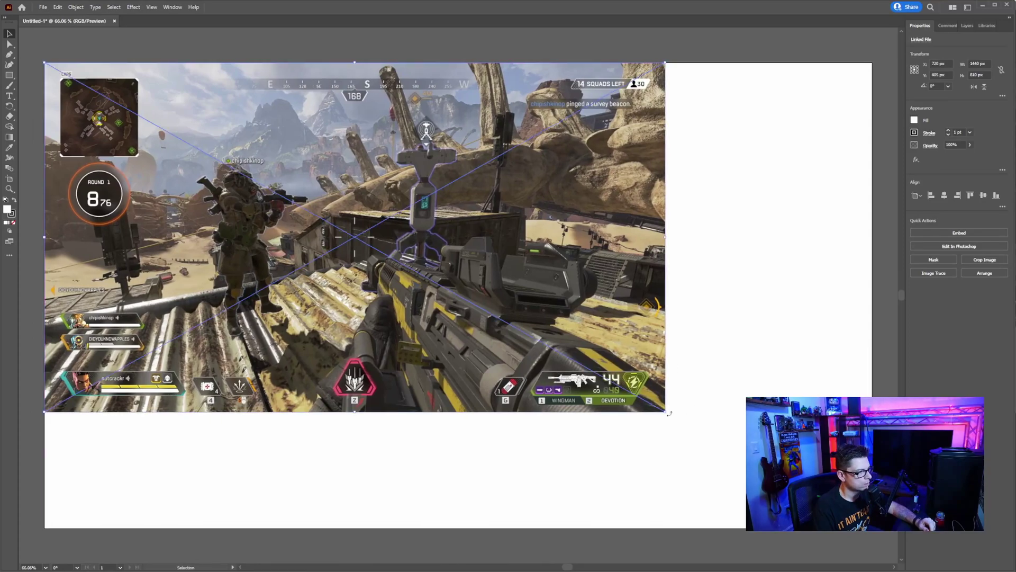
drag(666, 410, 873, 528)
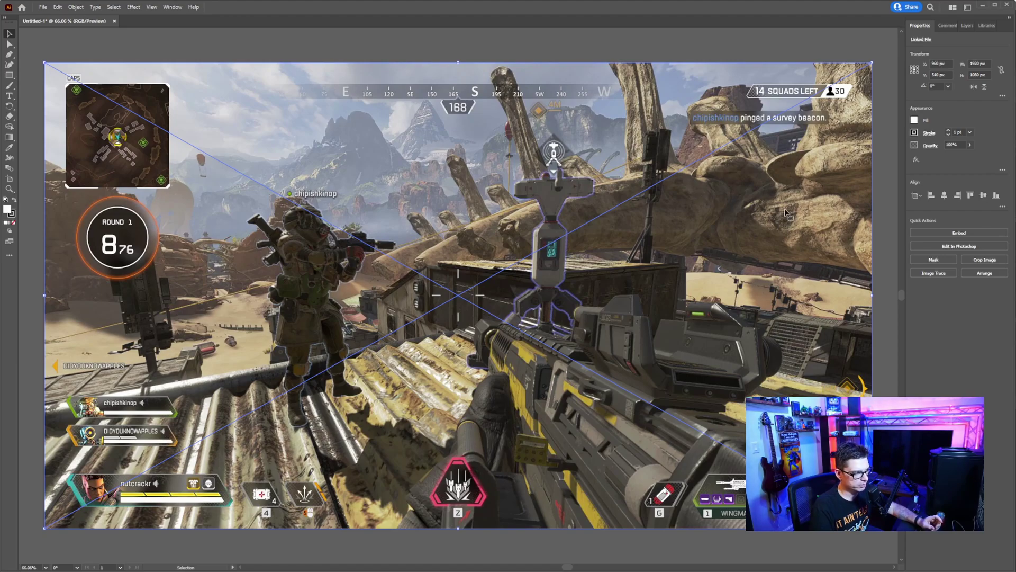
key(a)
click(91, 43)
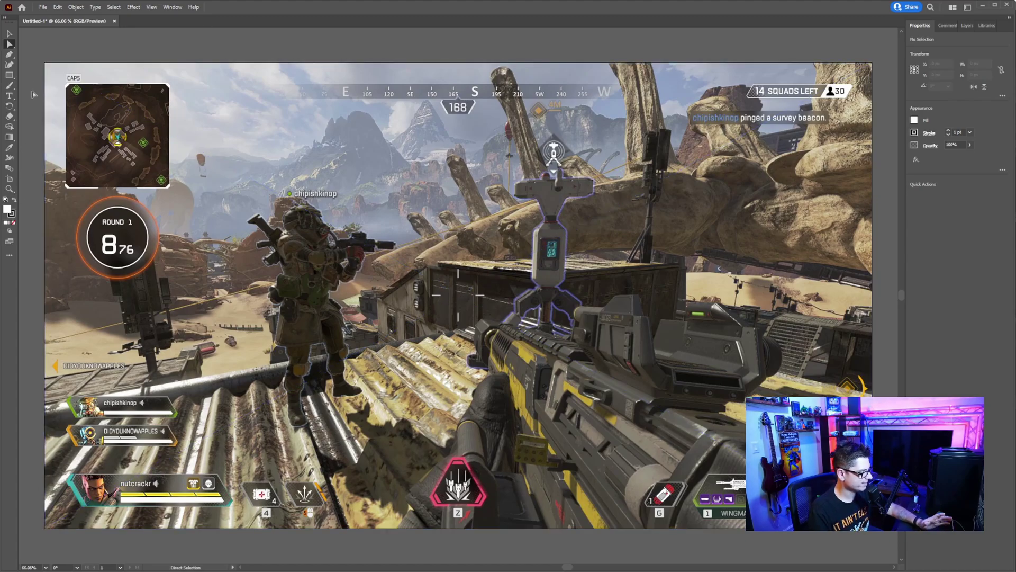
Step: Set up the Paintbrush tool with the second brush of the Artistic_Paintbrush library and a 3 pt stroke
click(9, 85)
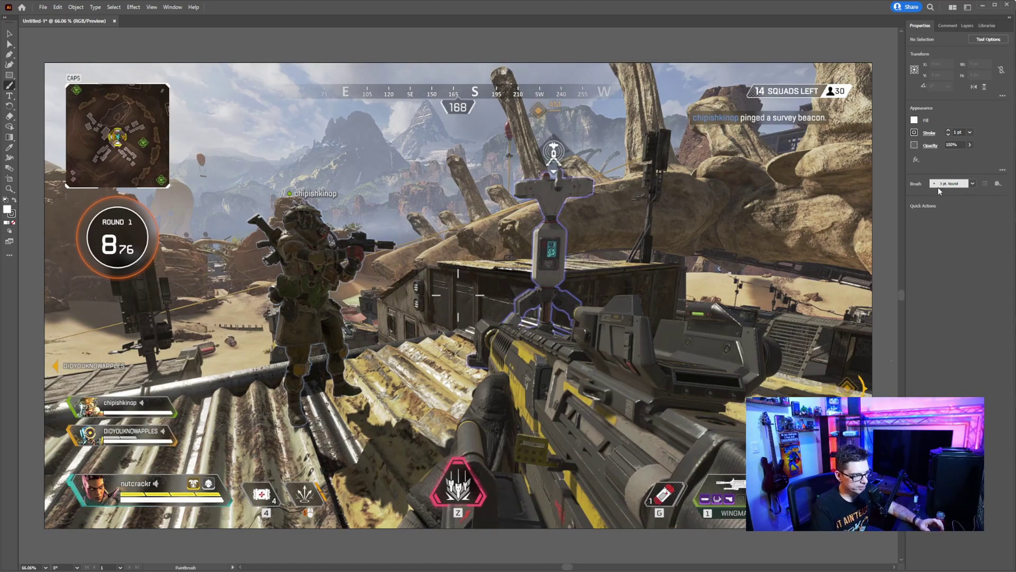
click(999, 184)
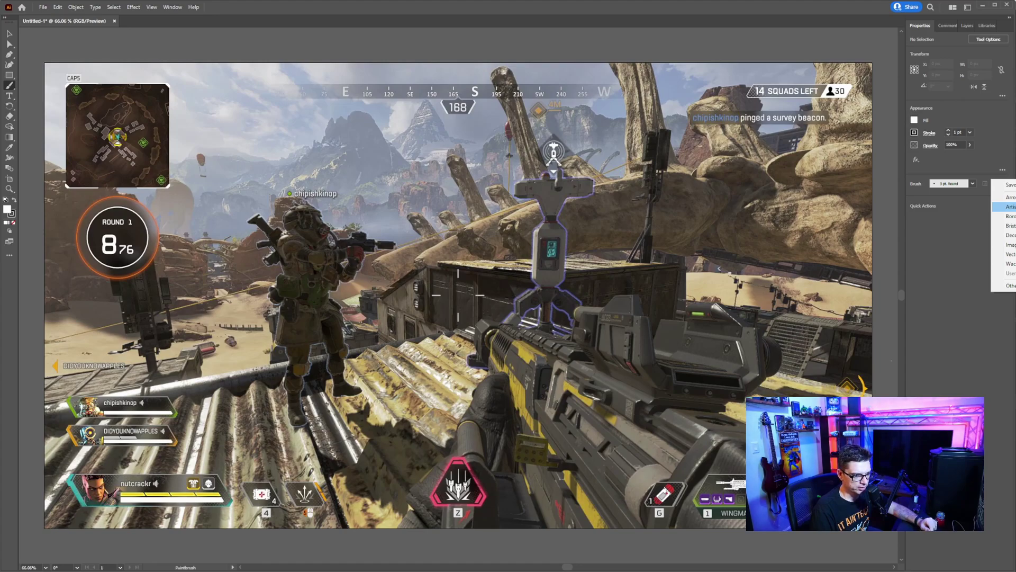
click(1008, 207)
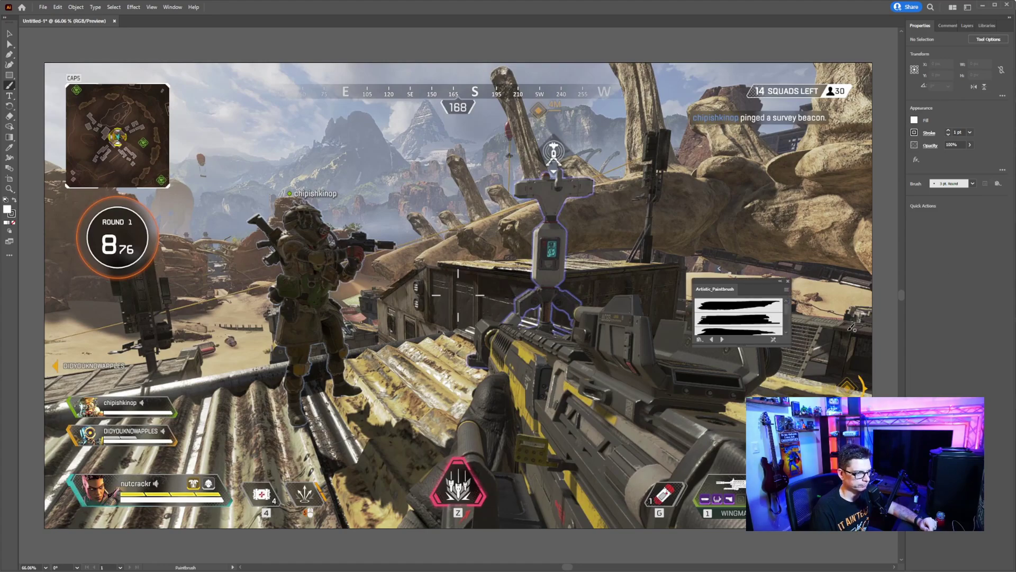
mouse_move(790, 345)
mouse_down()
mouse_move(791, 374)
mouse_move(845, 409)
mouse_move(845, 440)
mouse_up()
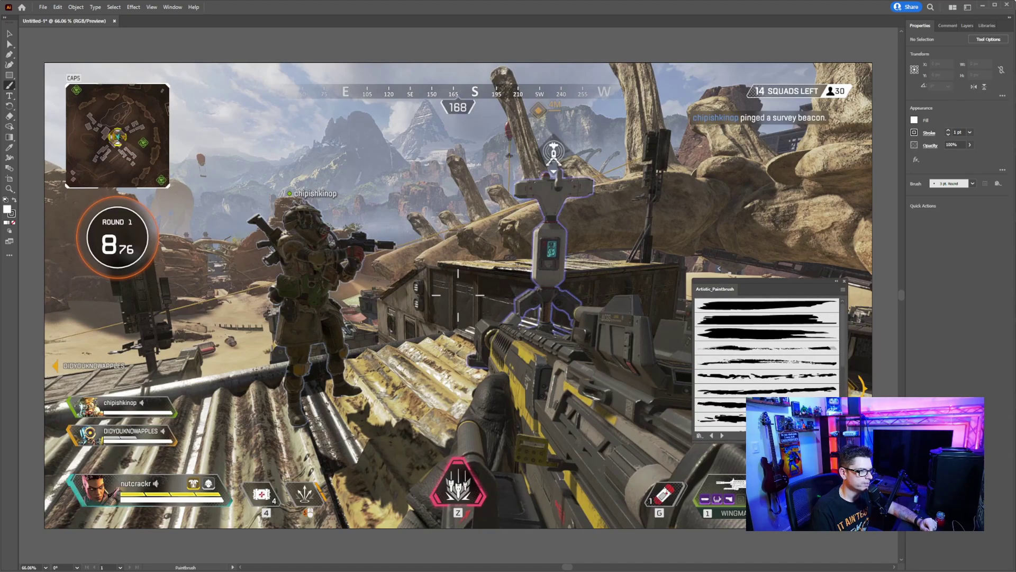
click(772, 324)
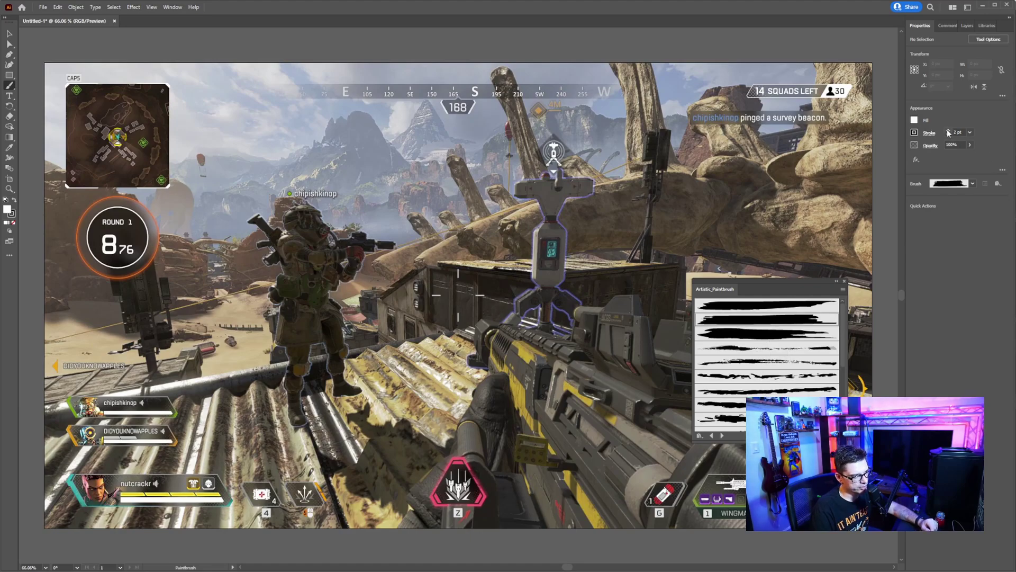
click(845, 282)
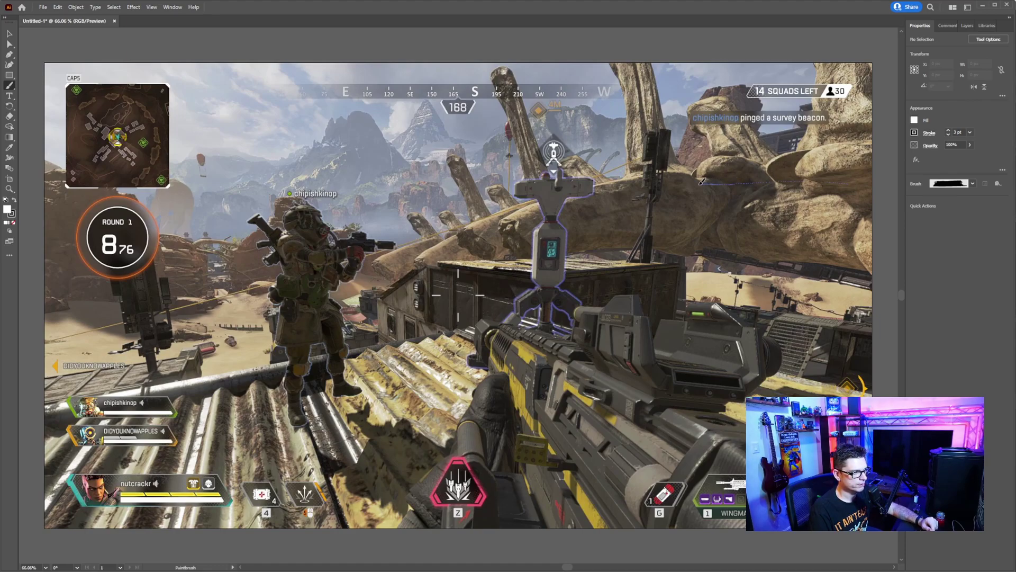
Step: Paint overlapping horizontal black strokes below the survey beacon message, filling the gaps to form one solid rough-edged block
drag(699, 182, 698, 183)
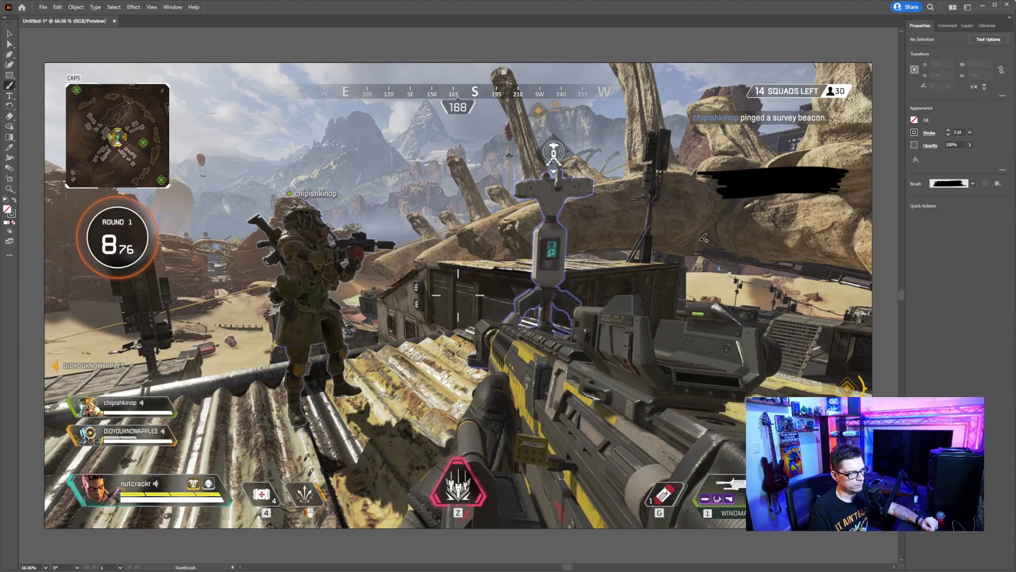
mouse_move(704, 206)
mouse_down()
mouse_move(691, 204)
mouse_move(743, 196)
mouse_up()
drag(843, 198, 849, 200)
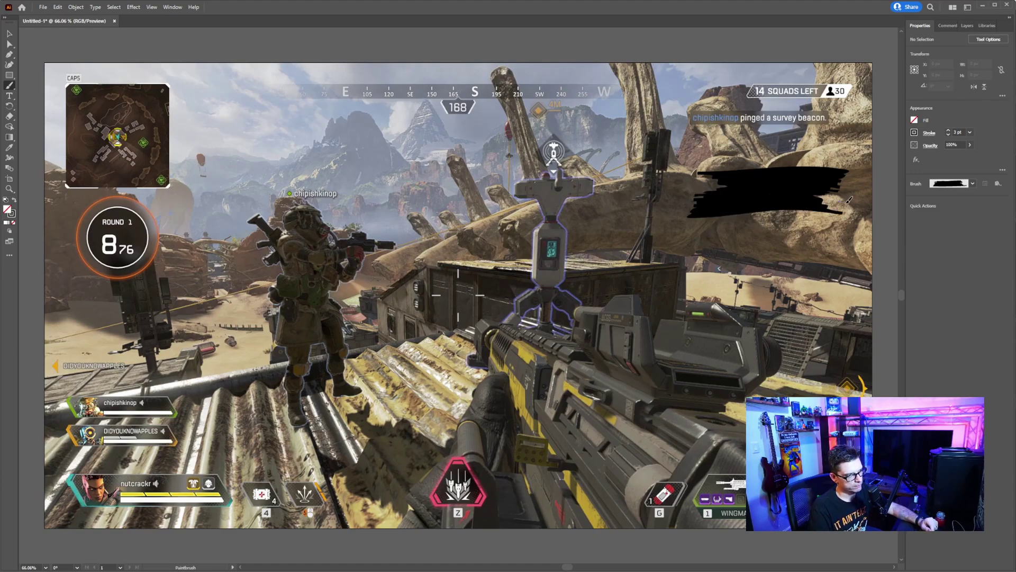
drag(729, 228, 707, 233)
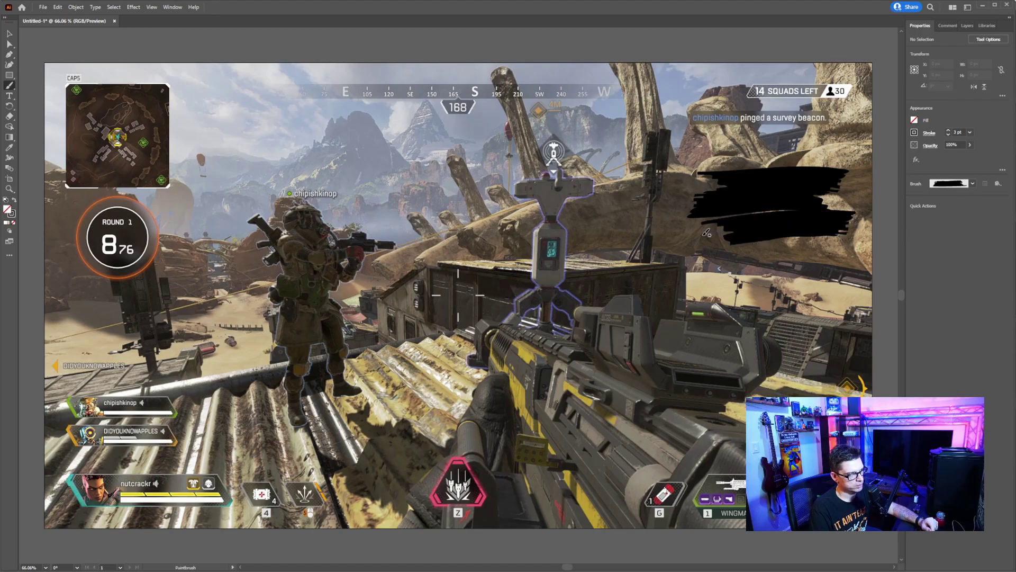
drag(835, 251, 852, 265)
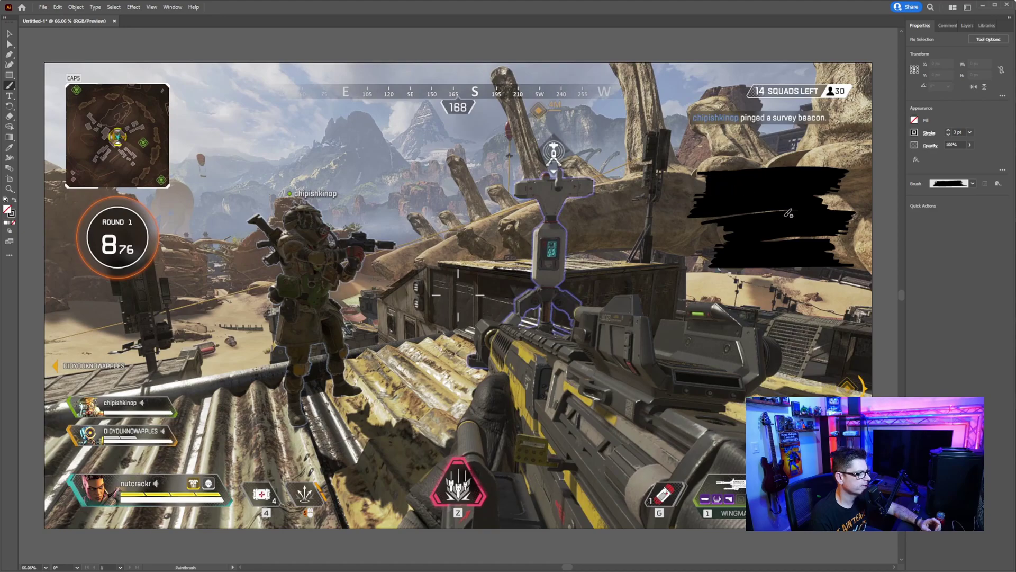
drag(708, 217, 794, 211)
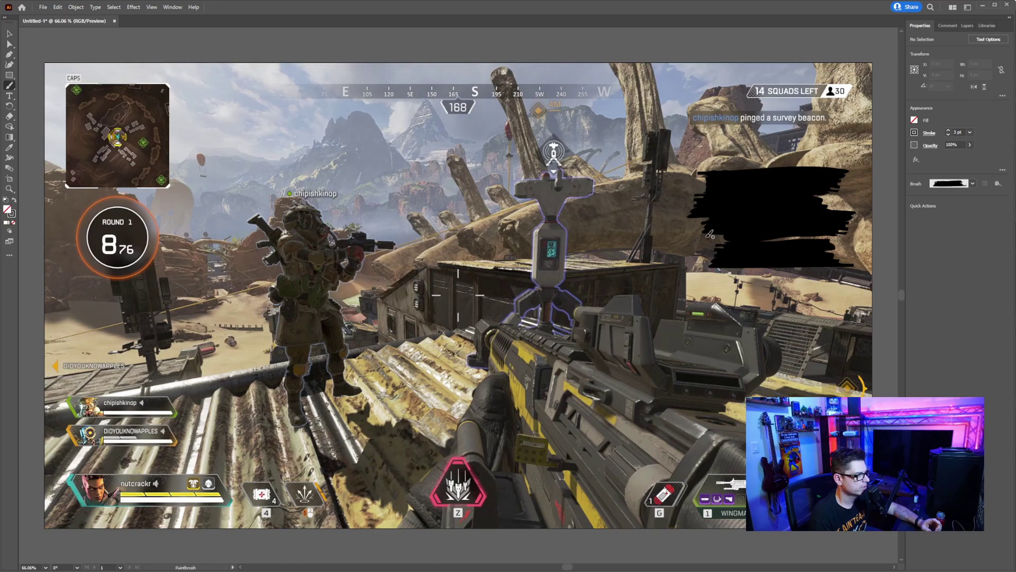
drag(714, 234, 835, 232)
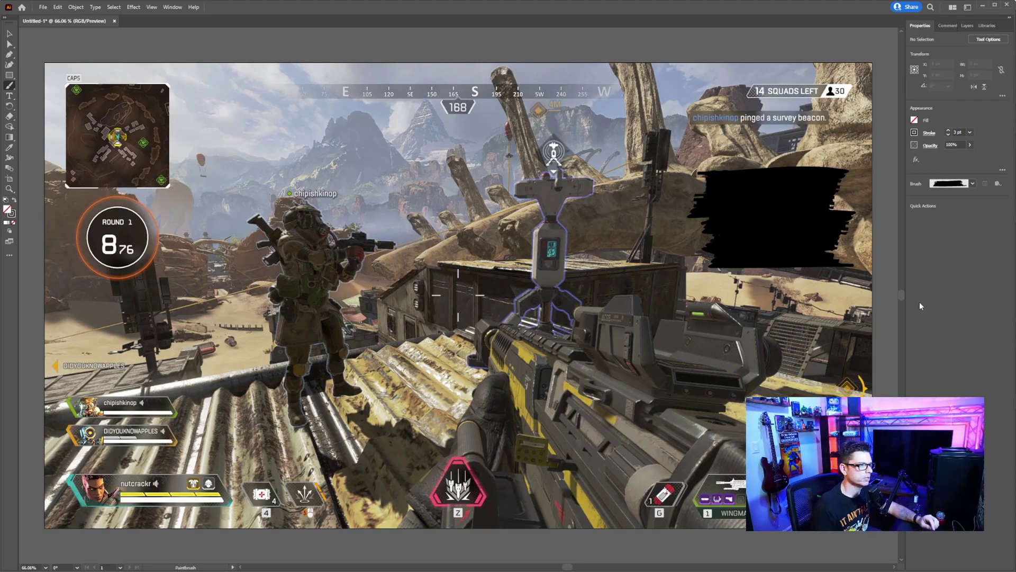
Step: Delete the game screenshot behind the painted strokes
key(v)
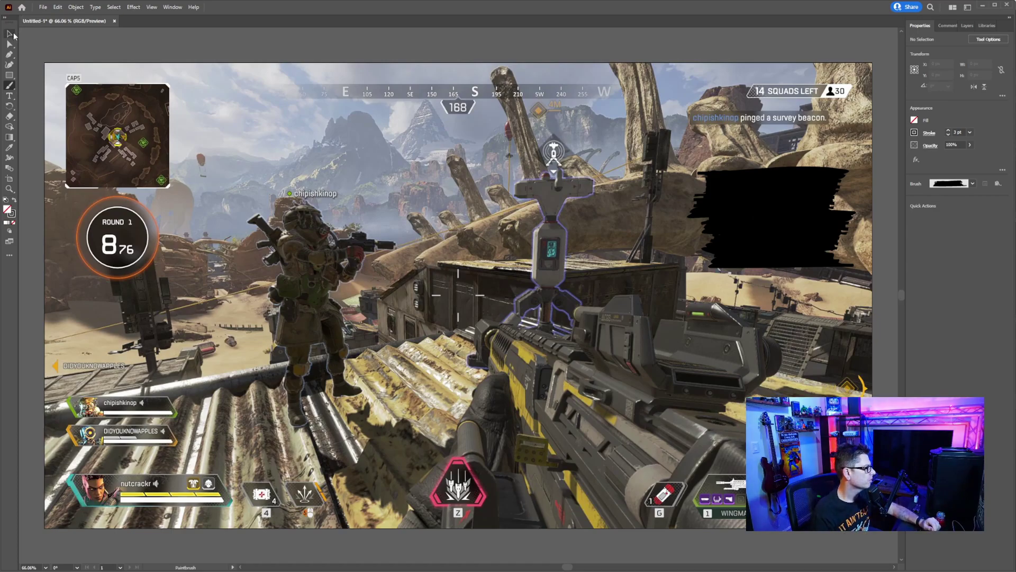
click(362, 82)
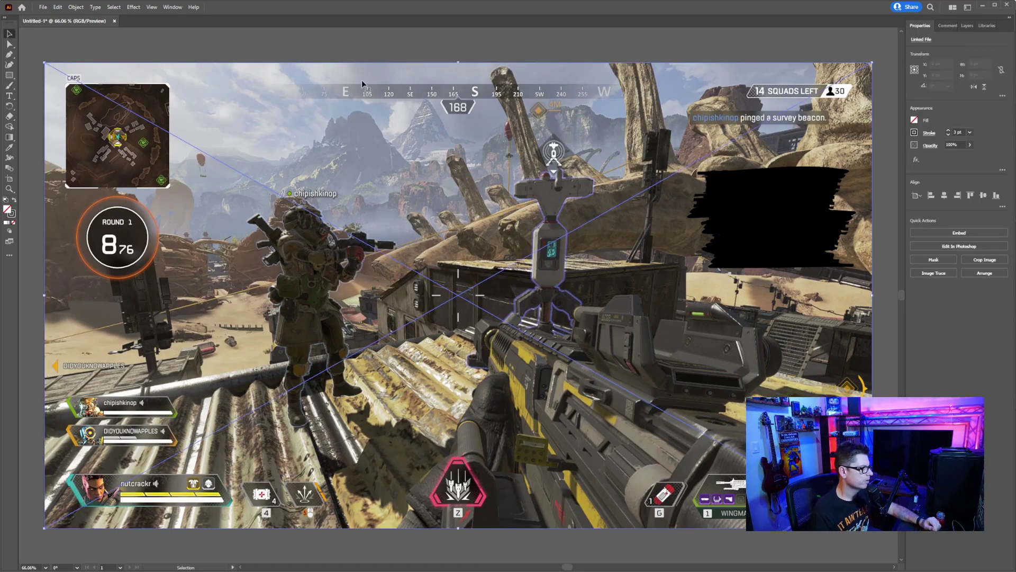
key(Delete)
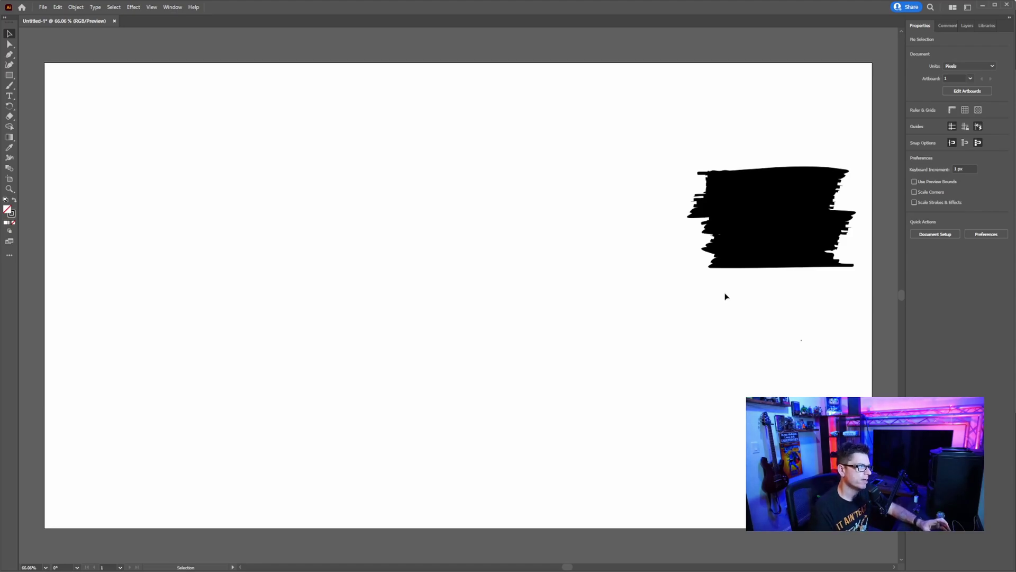
Step: Fit the artboard to the bounds of the painted artwork
click(75, 8)
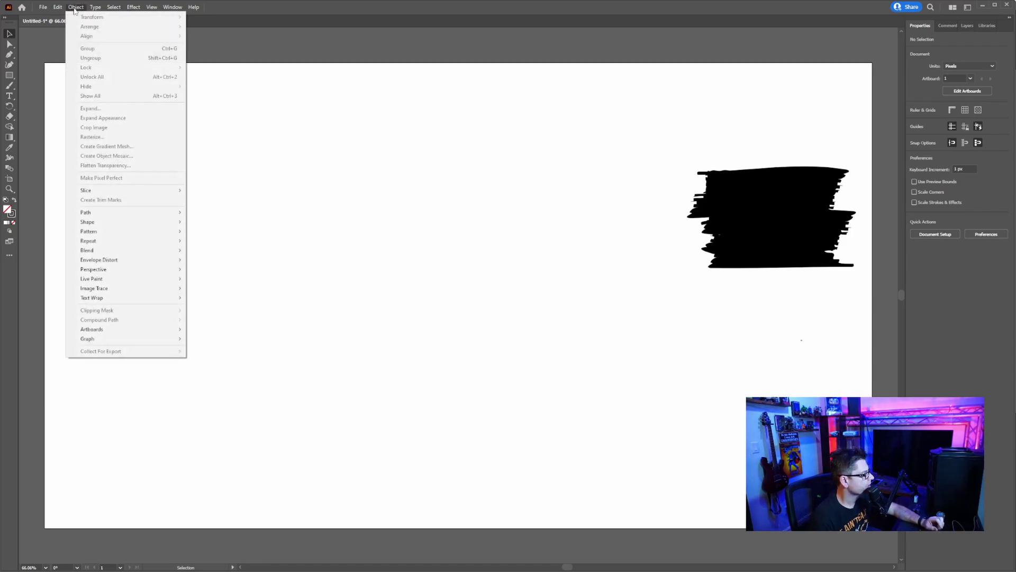
mouse_move(132, 333)
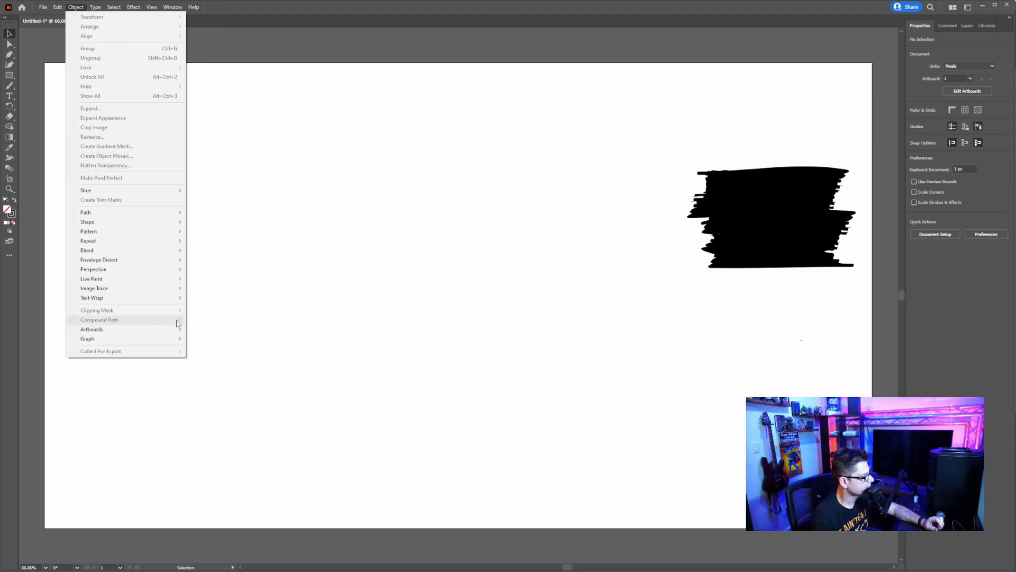
mouse_move(176, 330)
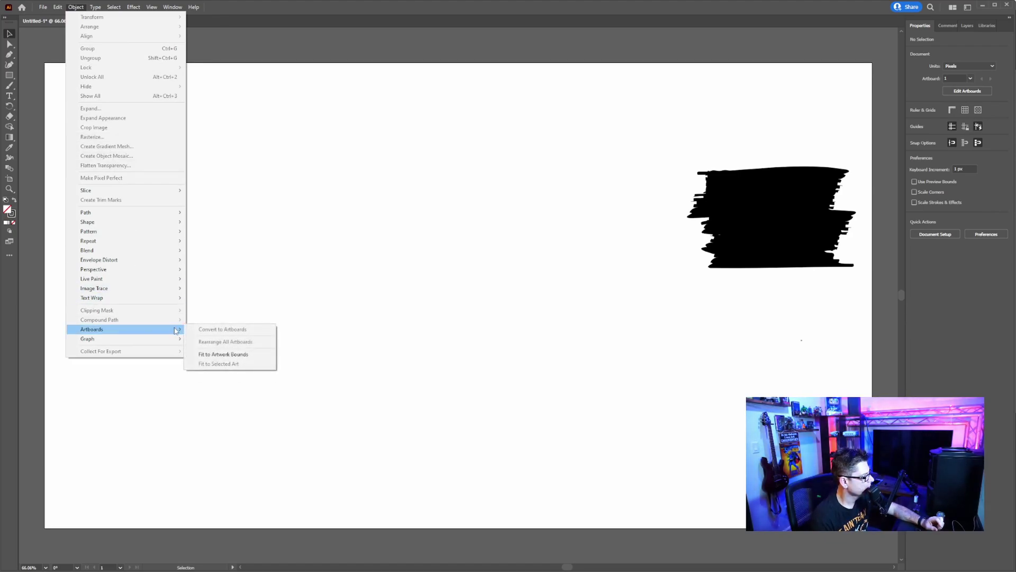
click(223, 354)
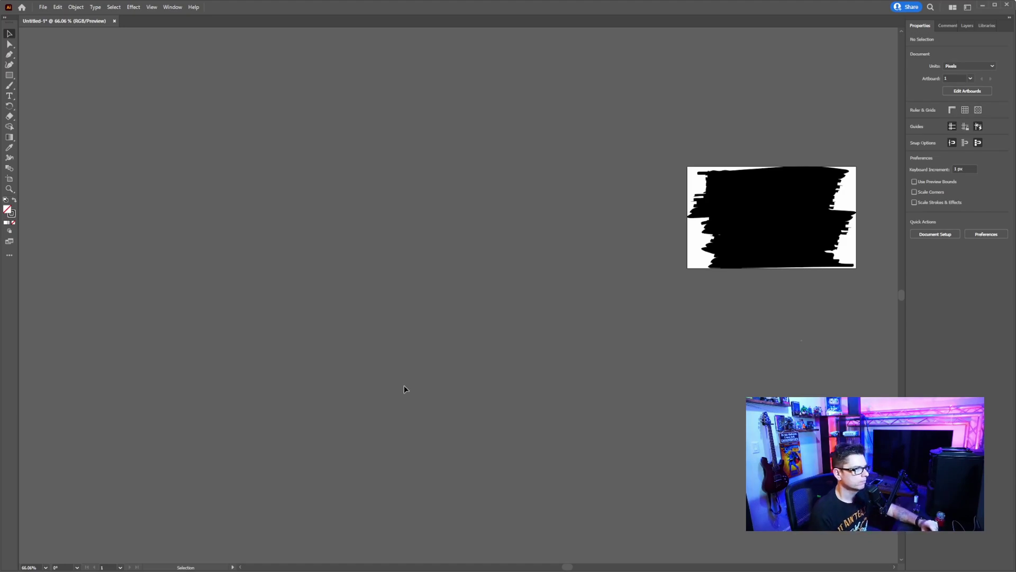
Step: Export the painted artwork through Save for Web (Legacy) as a transparent PNG named Untitled-1.png in the Downloads folder
click(42, 8)
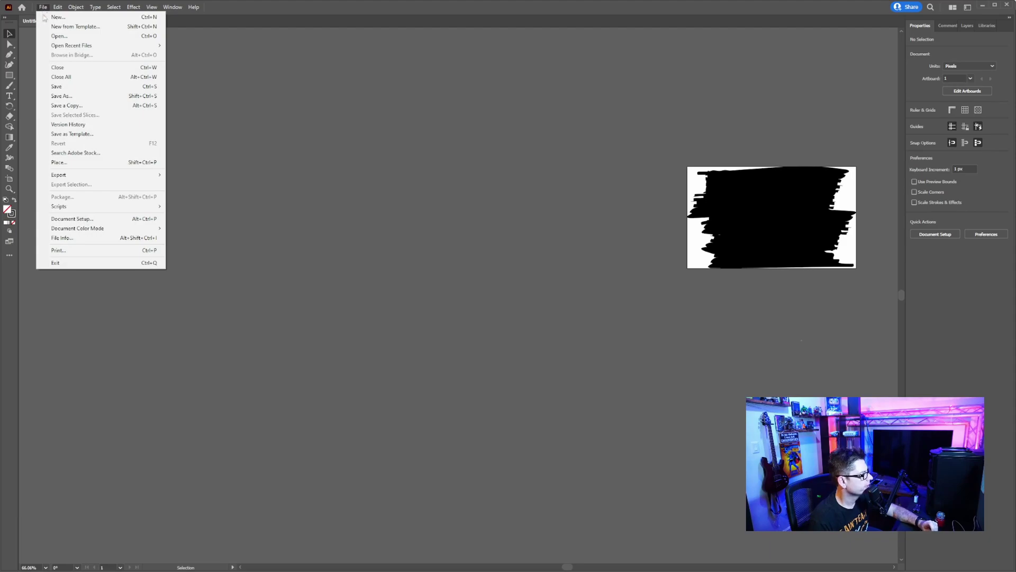
mouse_move(127, 175)
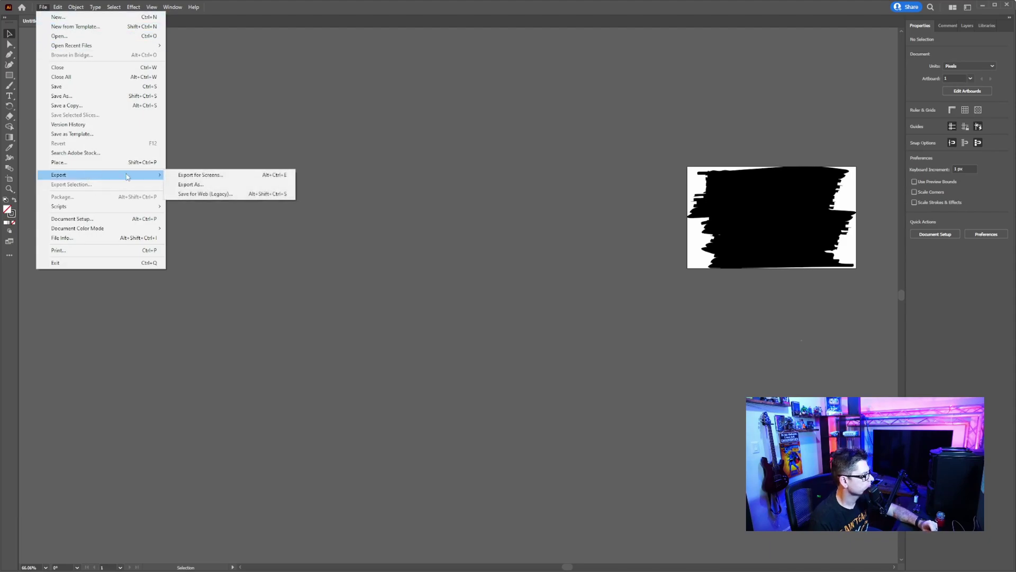
click(220, 194)
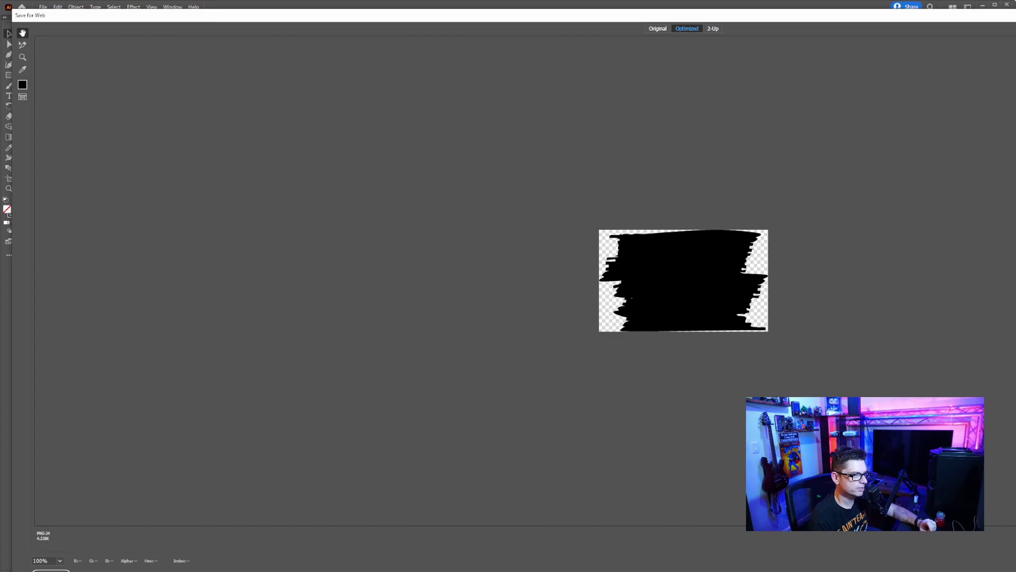
key(Return)
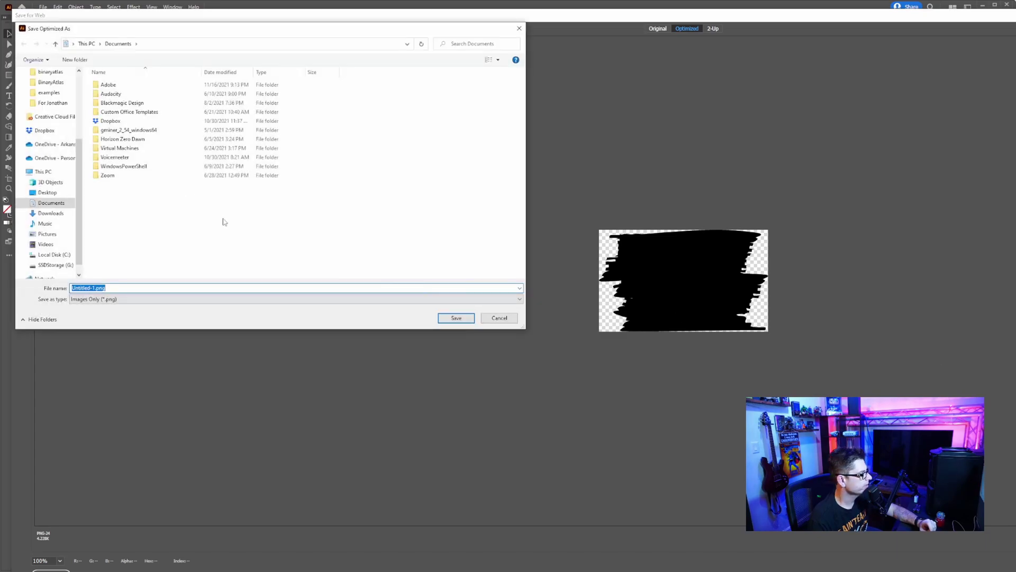
scroll(41, 111, up, 4)
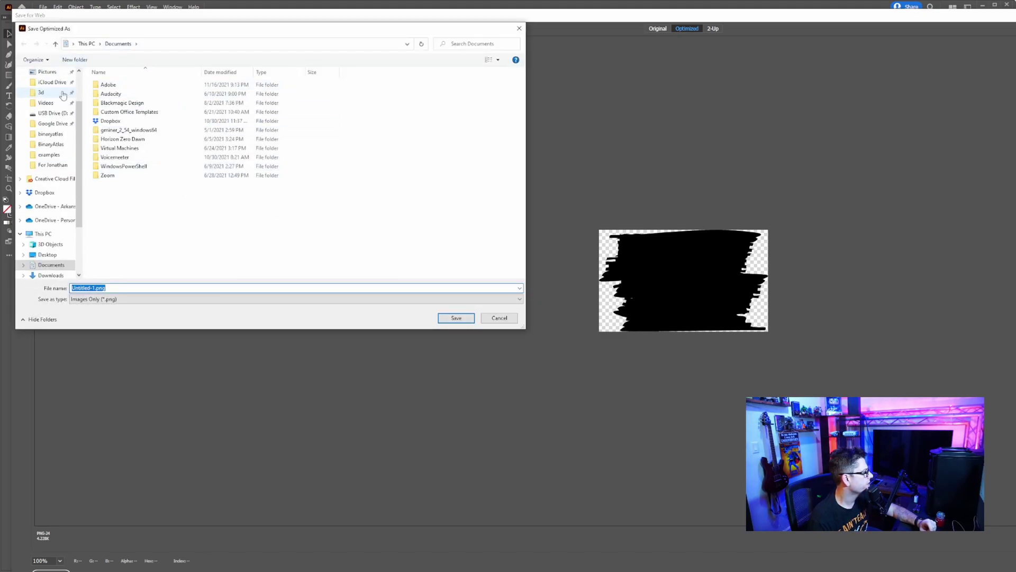
click(51, 100)
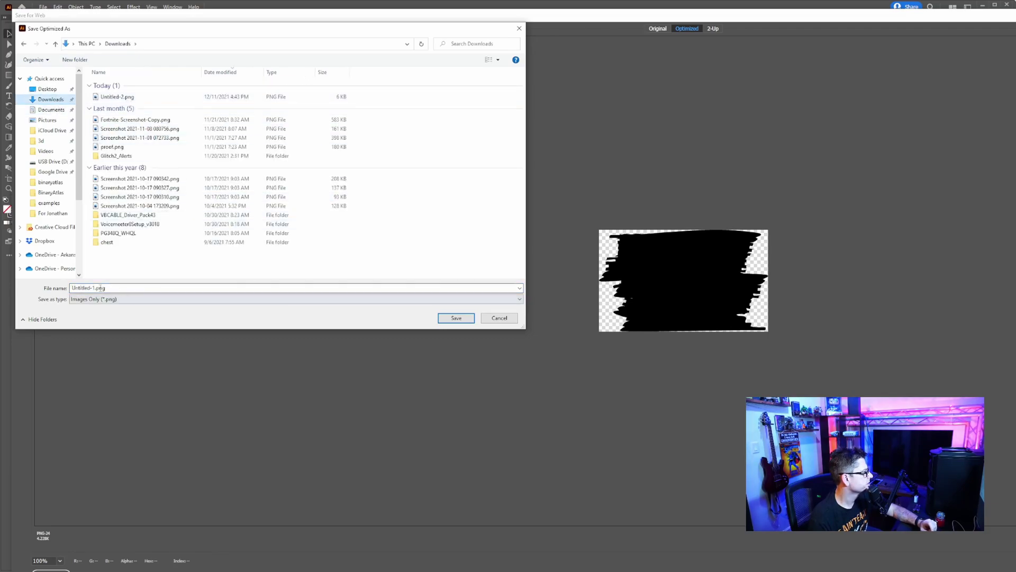
click(450, 318)
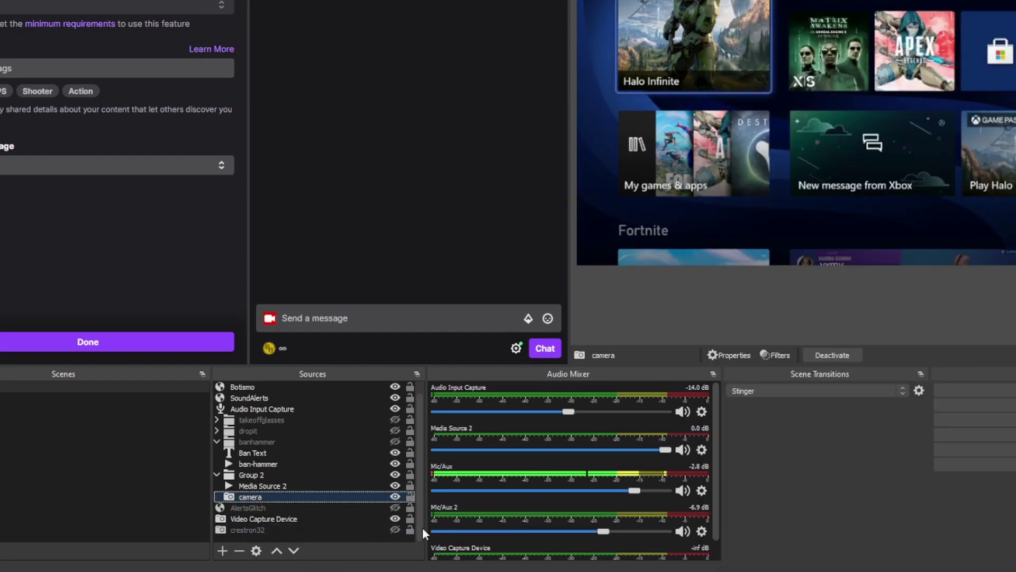
Step: Switch to OBS Studio and add an Image Mask/Blend effect filter to the camera source, keeping the default filter name
right_click(259, 496)
click(295, 473)
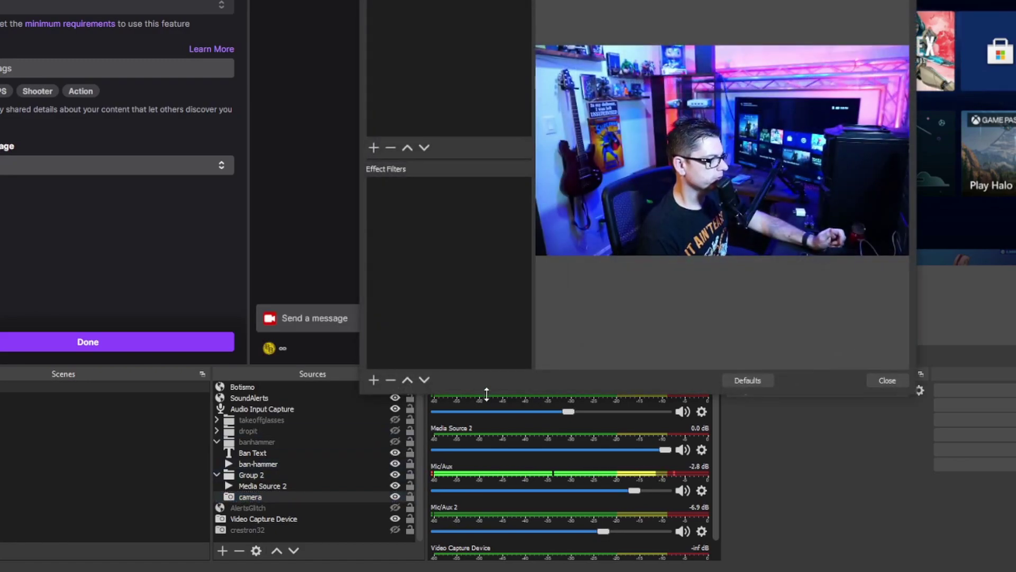
click(373, 380)
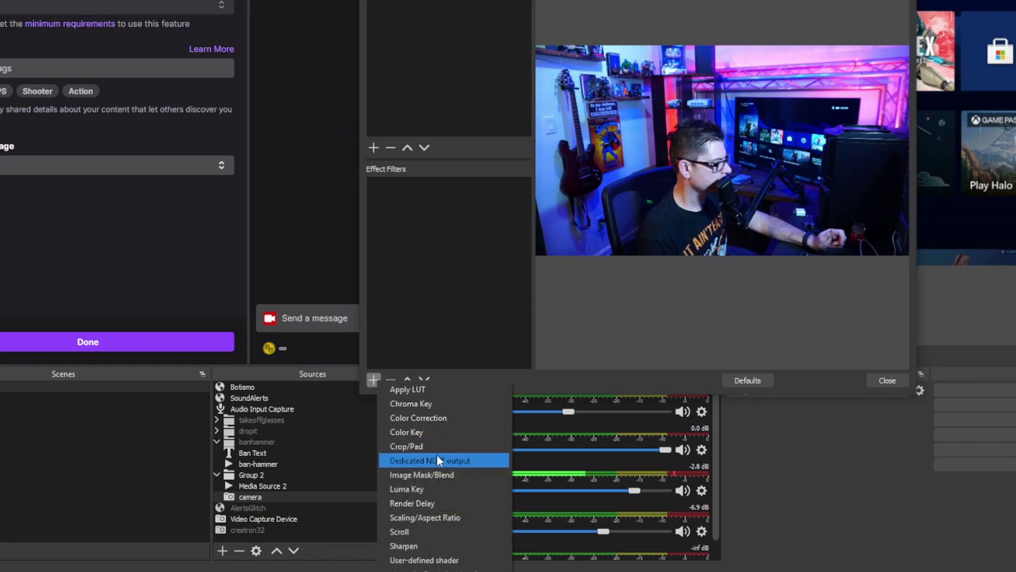
click(437, 475)
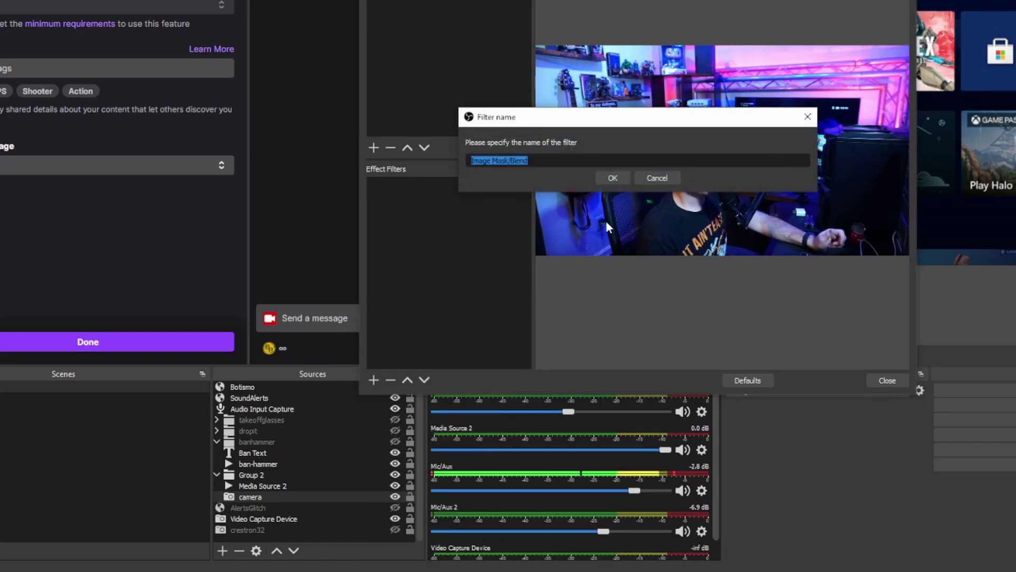
click(612, 178)
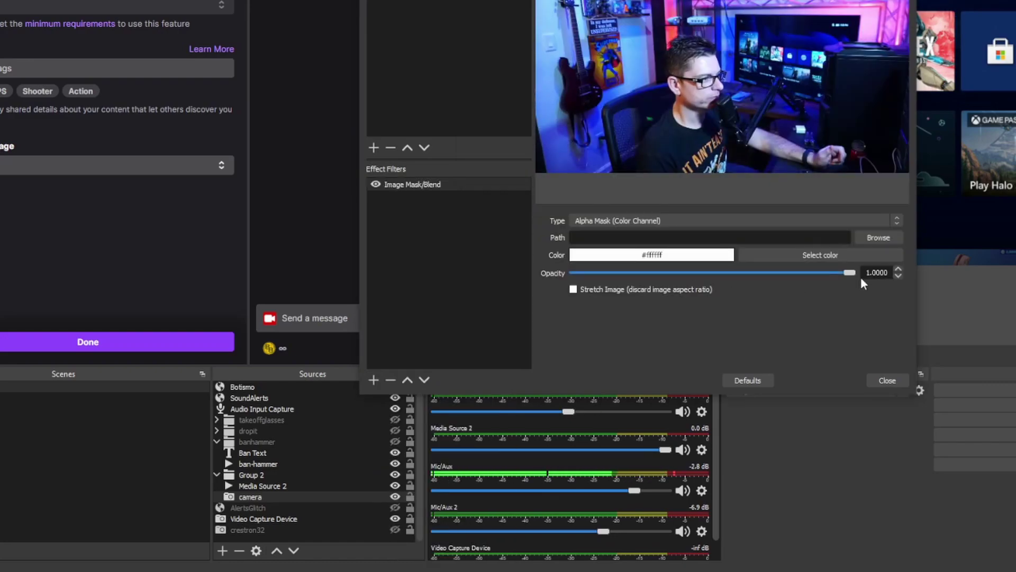
Step: Set the mask type to Alpha Mask (Alpha Channel), load Untitled-2.png from Downloads as the mask image, and close the filters
click(656, 221)
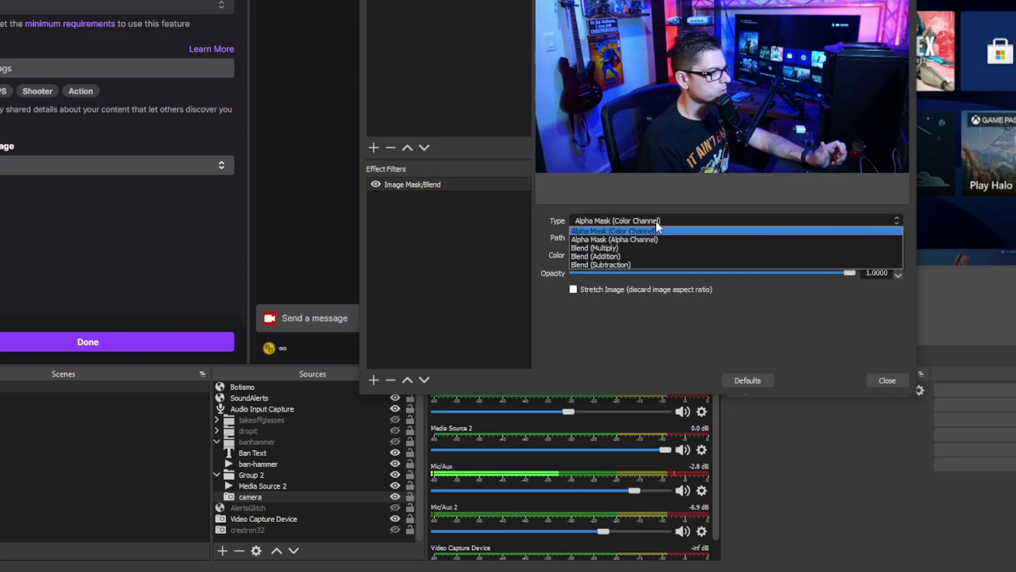
click(632, 239)
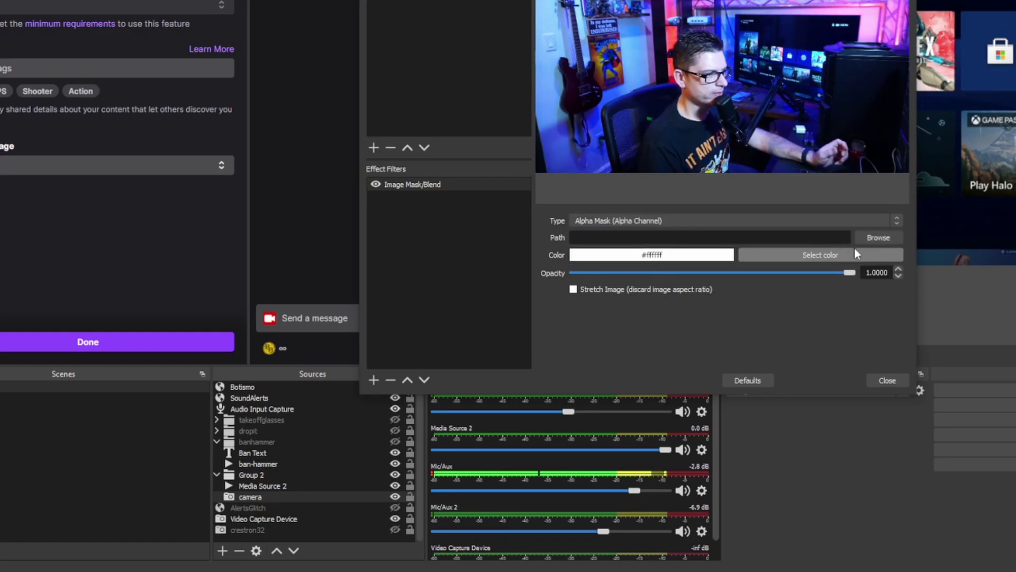
click(876, 239)
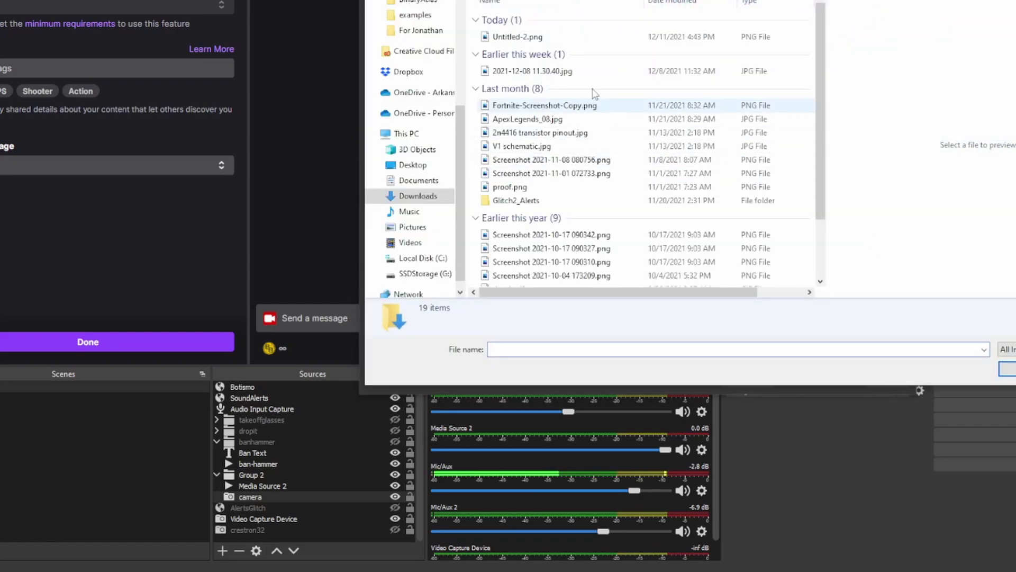
click(511, 38)
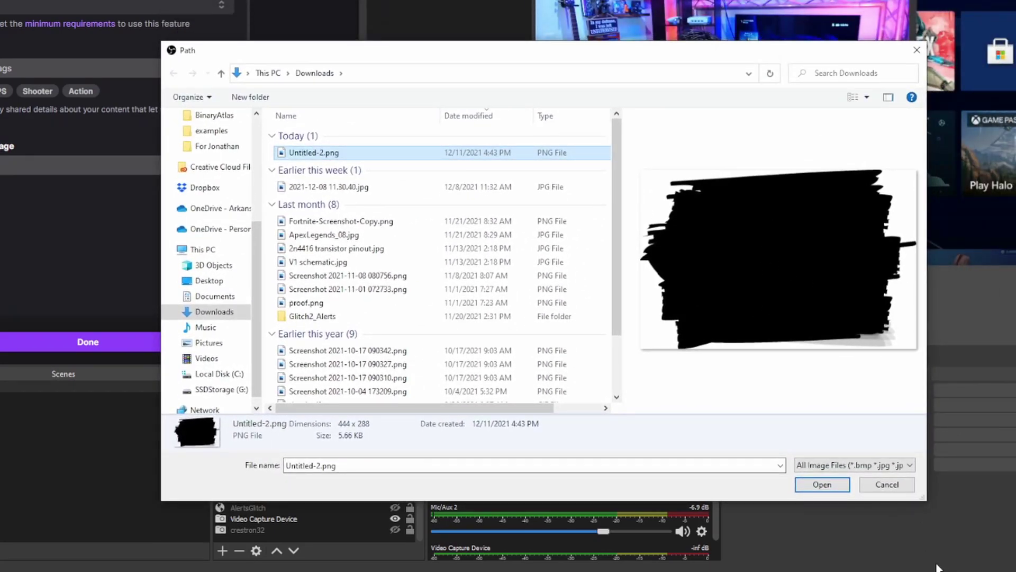
click(822, 484)
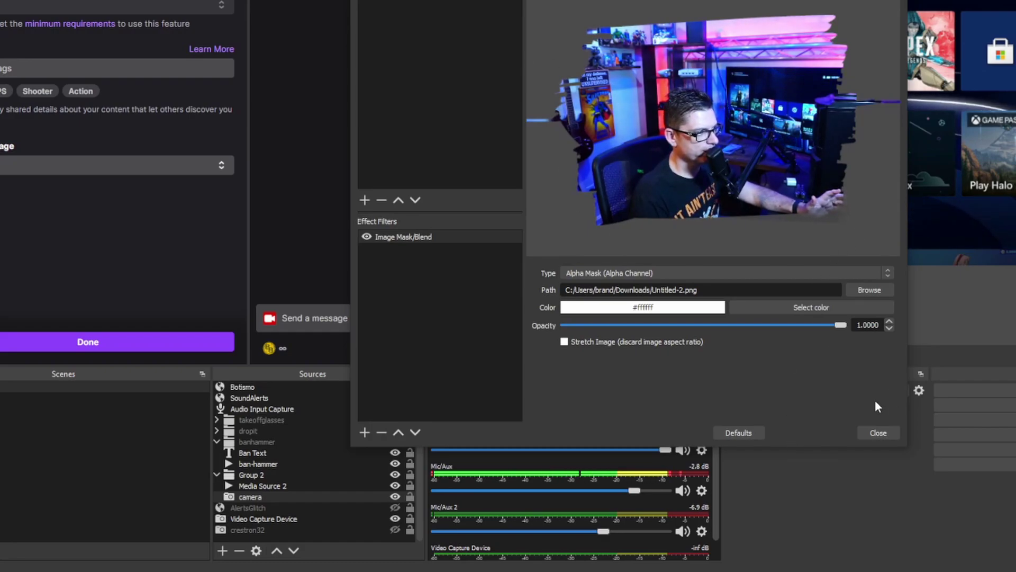
click(879, 432)
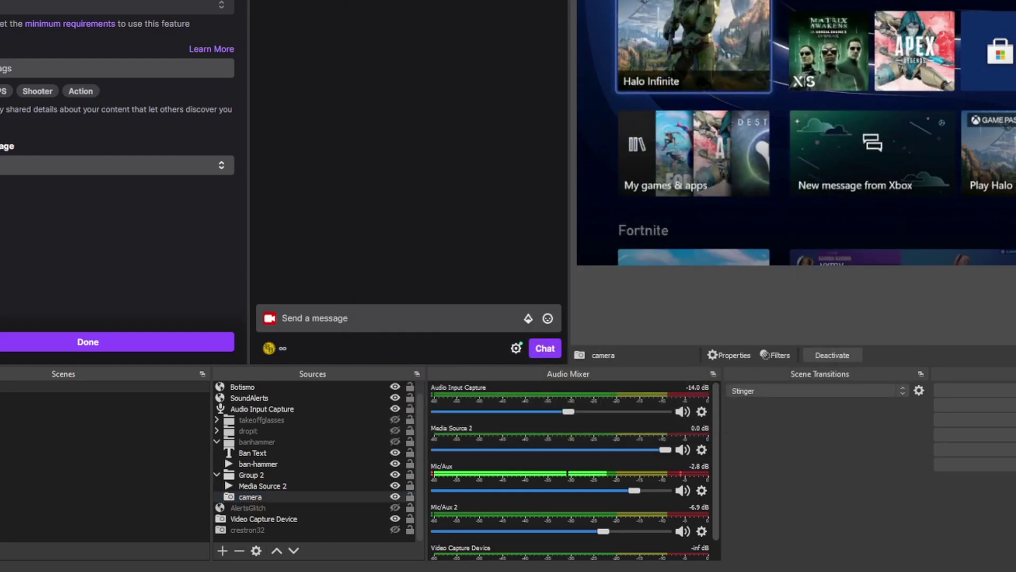
click(250, 397)
drag(847, 201, 819, 150)
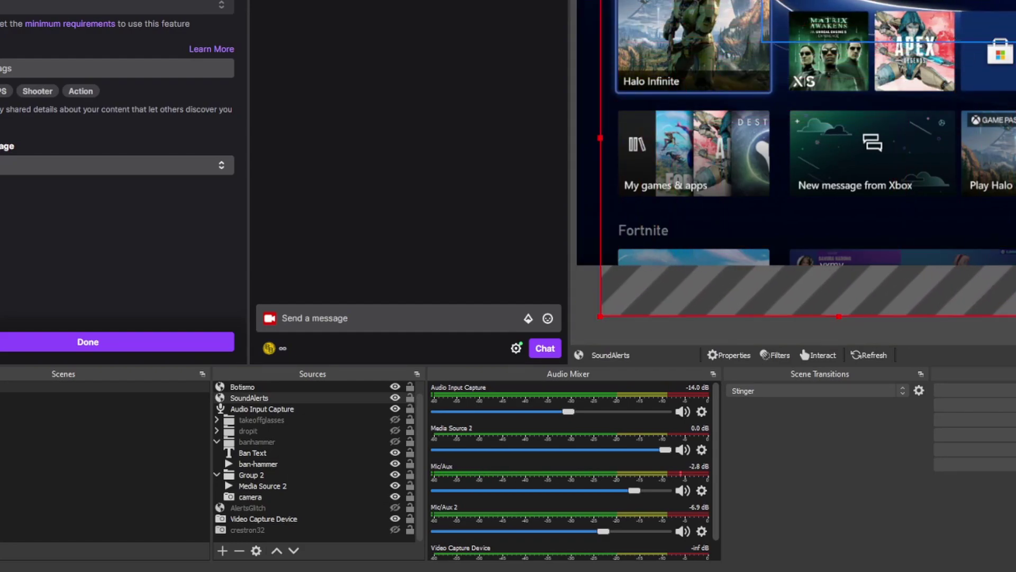
click(261, 420)
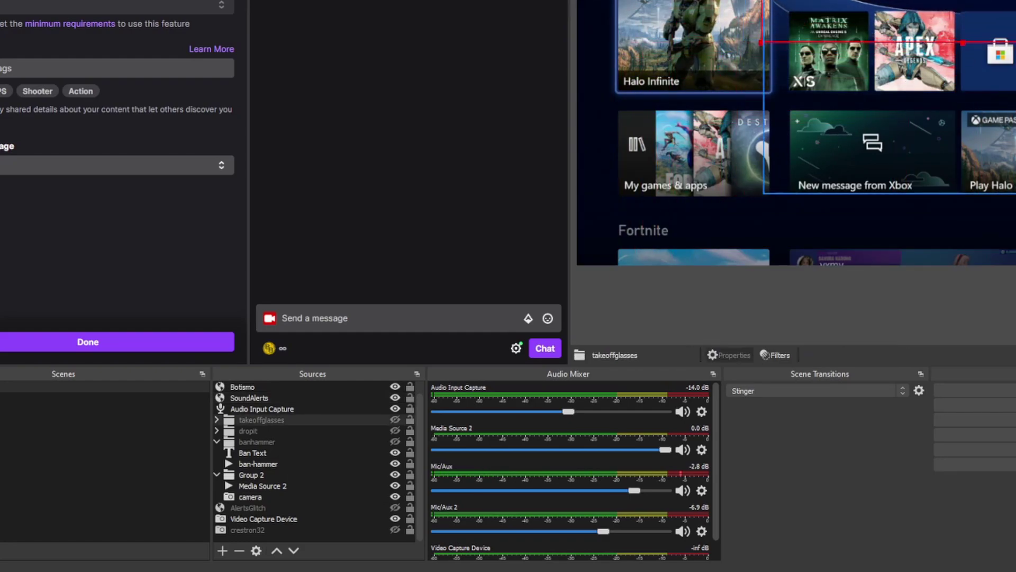
click(249, 397)
click(257, 442)
click(249, 397)
click(257, 442)
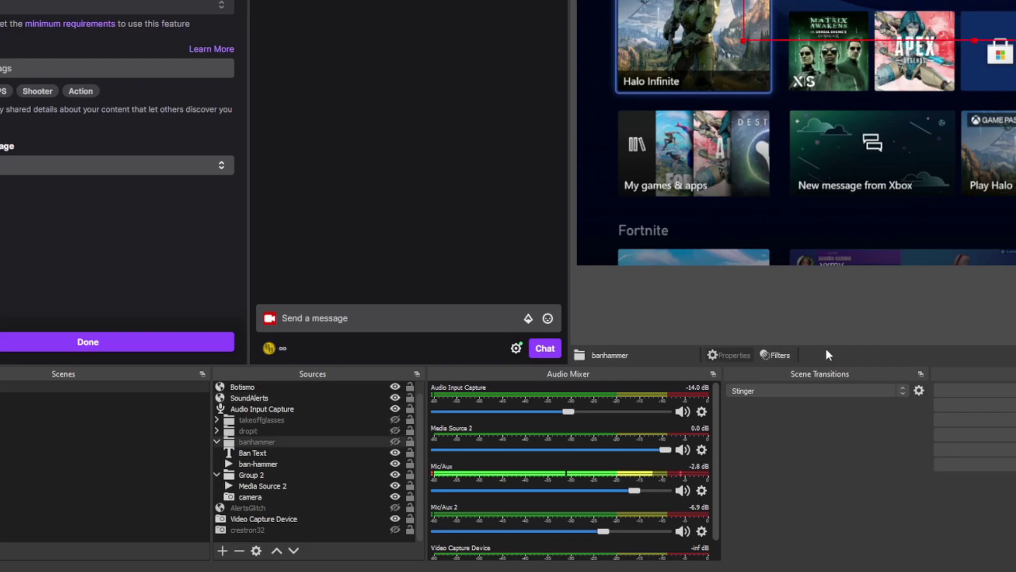
Step: Select the camera source and reposition the masked camera picture over the game capture in the preview
click(265, 495)
drag(984, 5, 646, 143)
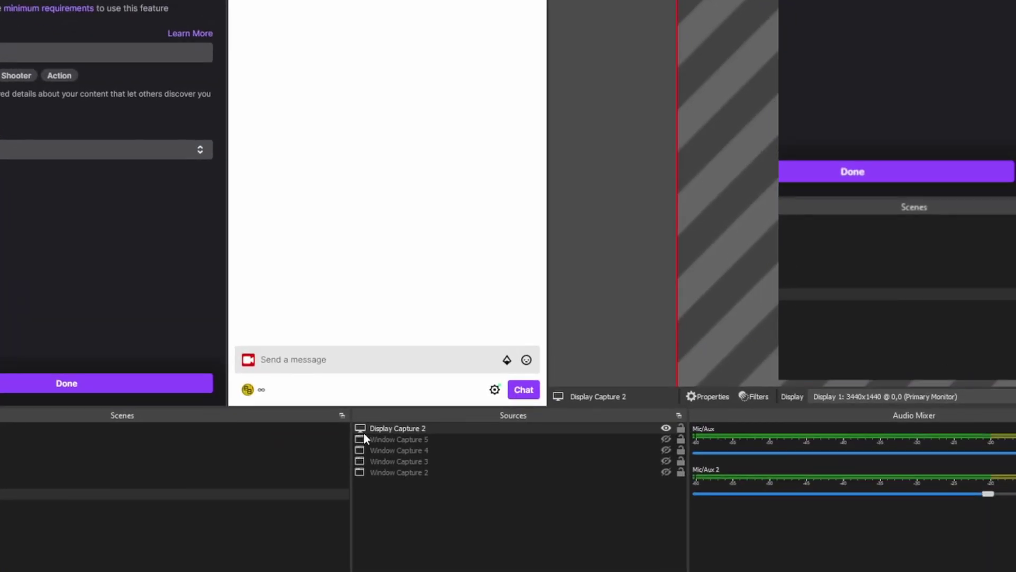
Step: Switch to a scene higher up in the scene list
key(Up)
key(Up)
key(Up)
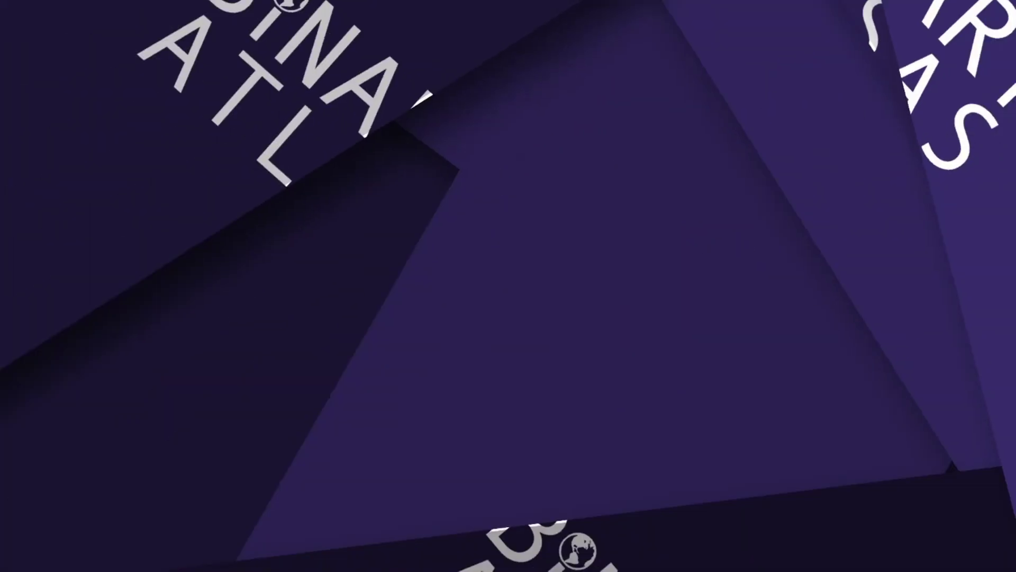